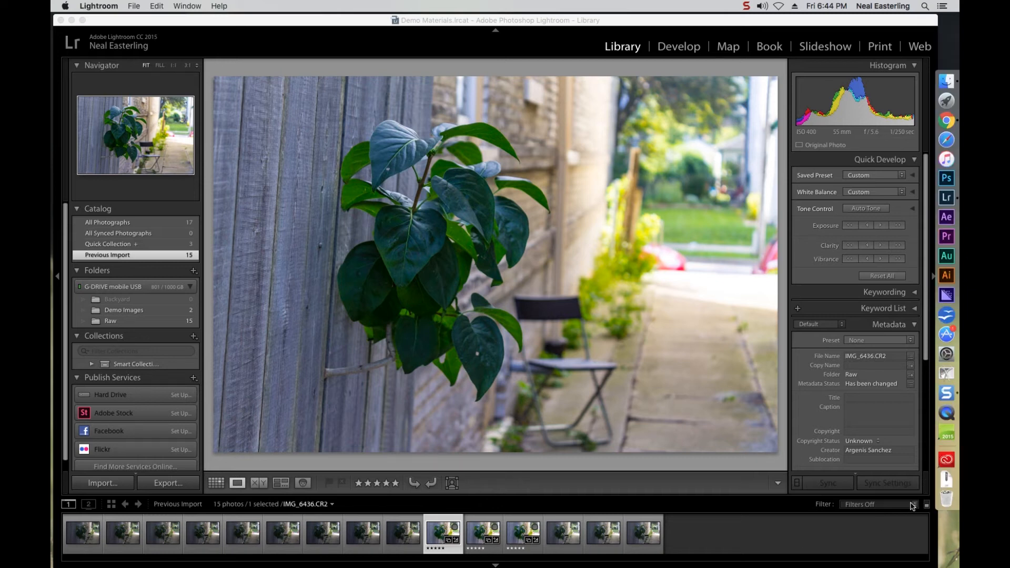
{"action": "left_click", "coordinate": [917, 504]}
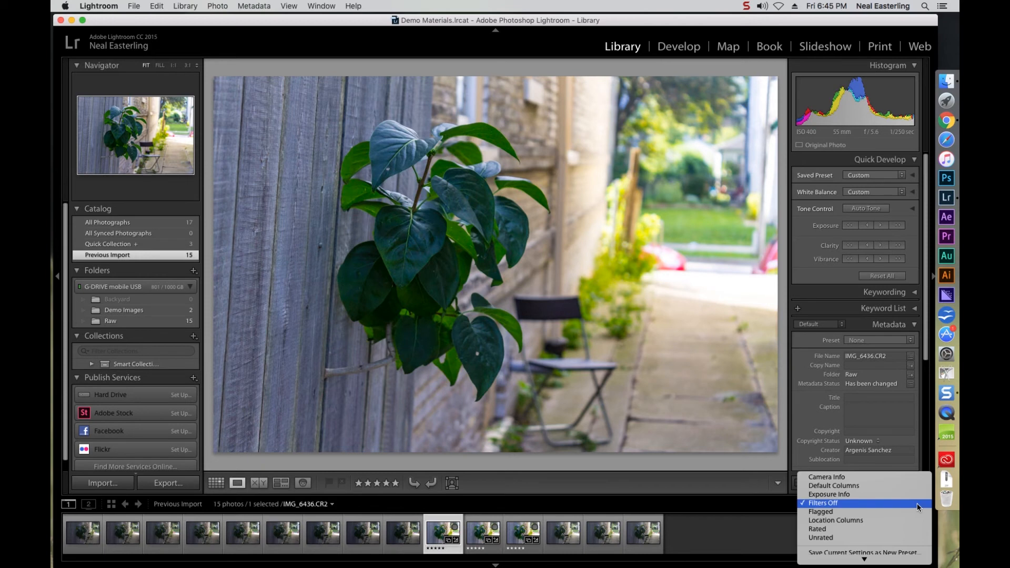
{"action": "left_click", "coordinate": [751, 510]}
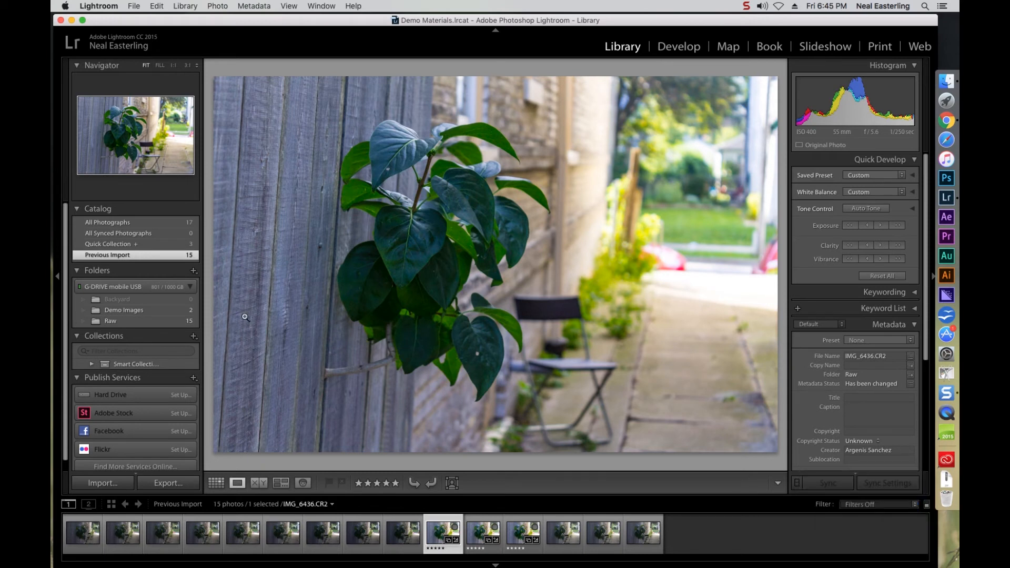
Show all imported photos as a thumbnail grid, and open the first one, IMG_6427.CR2, in Loupe view
{"action": "left_click", "coordinate": [217, 484]}
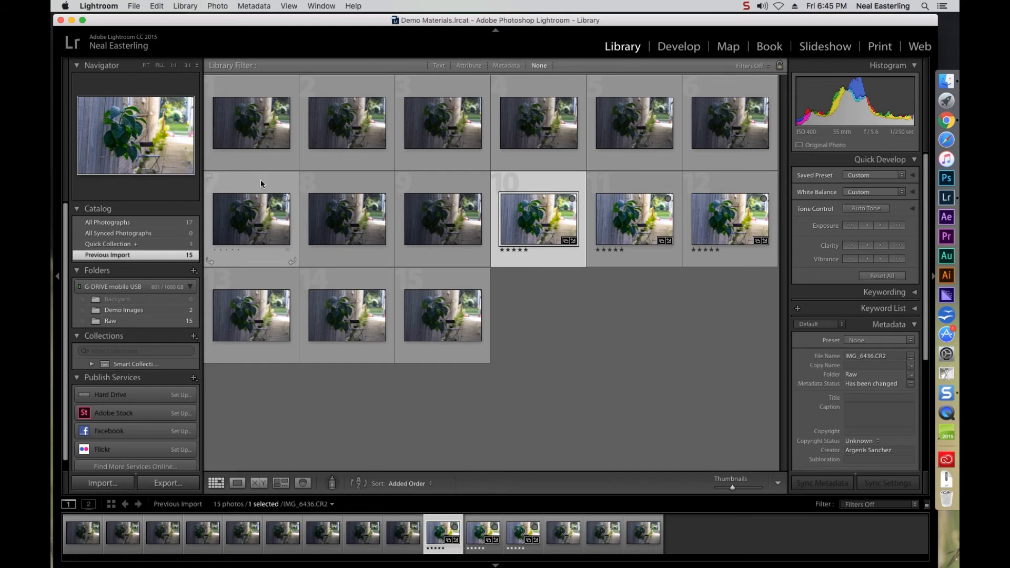
{"action": "left_click", "coordinate": [255, 140]}
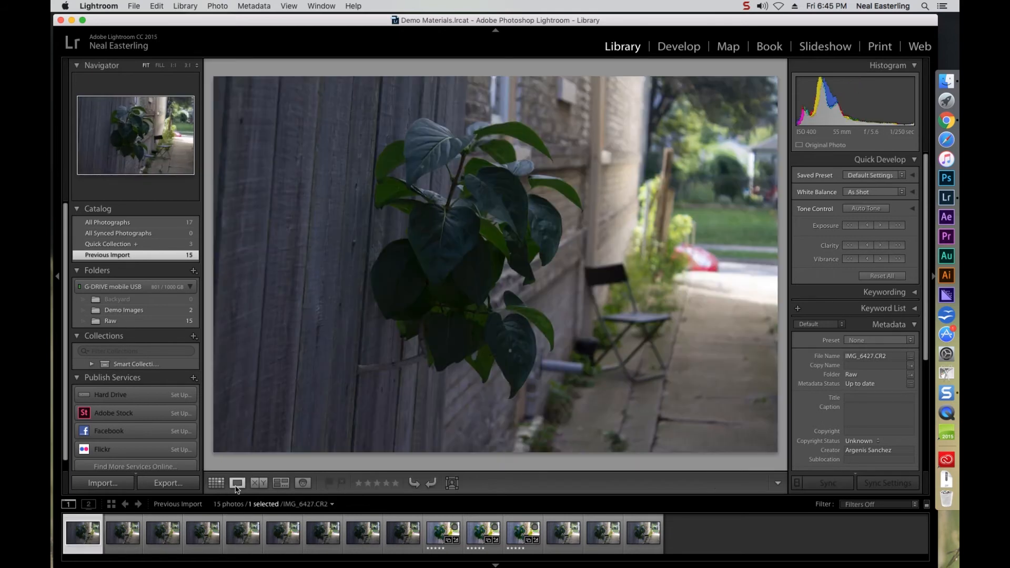
{"action": "left_click", "coordinate": [237, 484]}
Look through the photos from IMG_6427.CR2 to IMG_6433.CR2 one by one, and return to the first photo
{"action": "key", "text": "Right"}
{"action": "key", "text": "Right"}
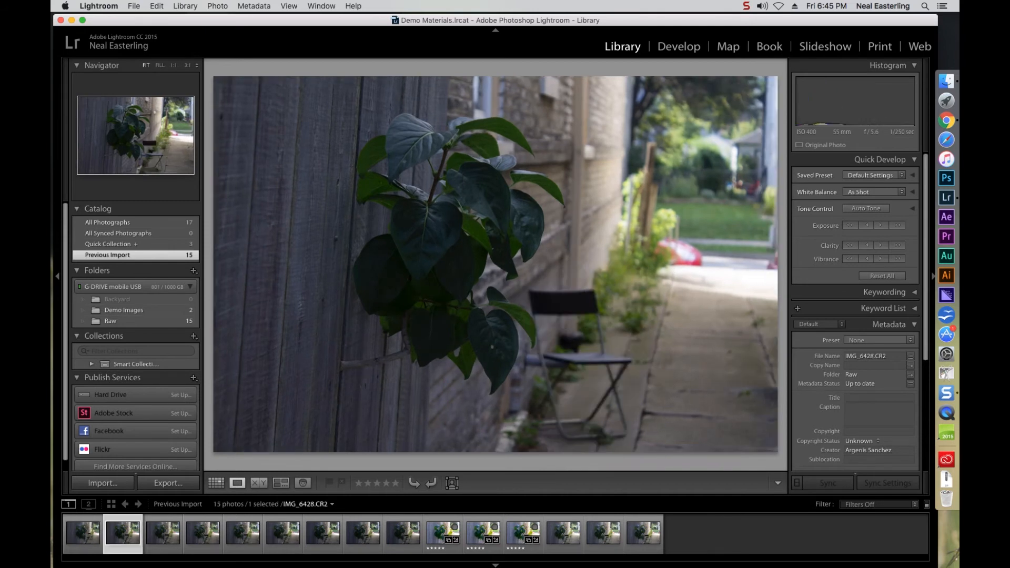
{"action": "key", "text": "Right"}
{"action": "key", "text": "Right"}
{"action": "key", "text": "Right"}
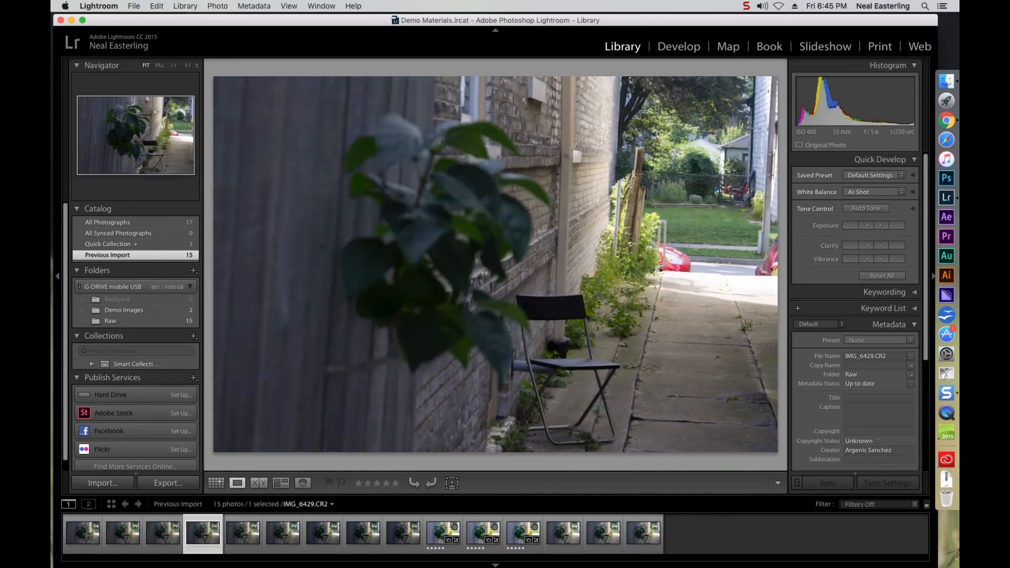
{"action": "key", "text": "Right"}
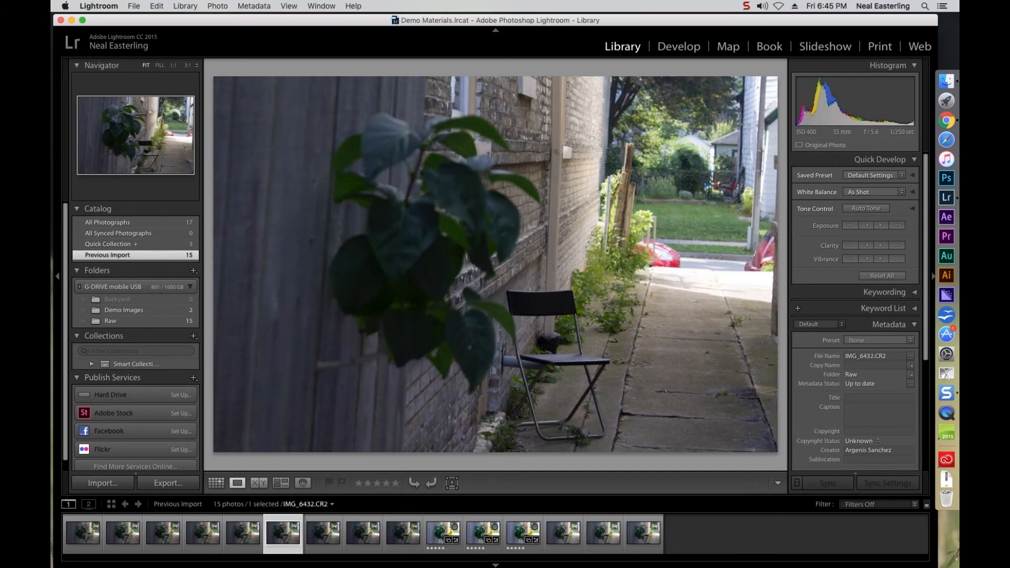
{"action": "key", "text": "Right"}
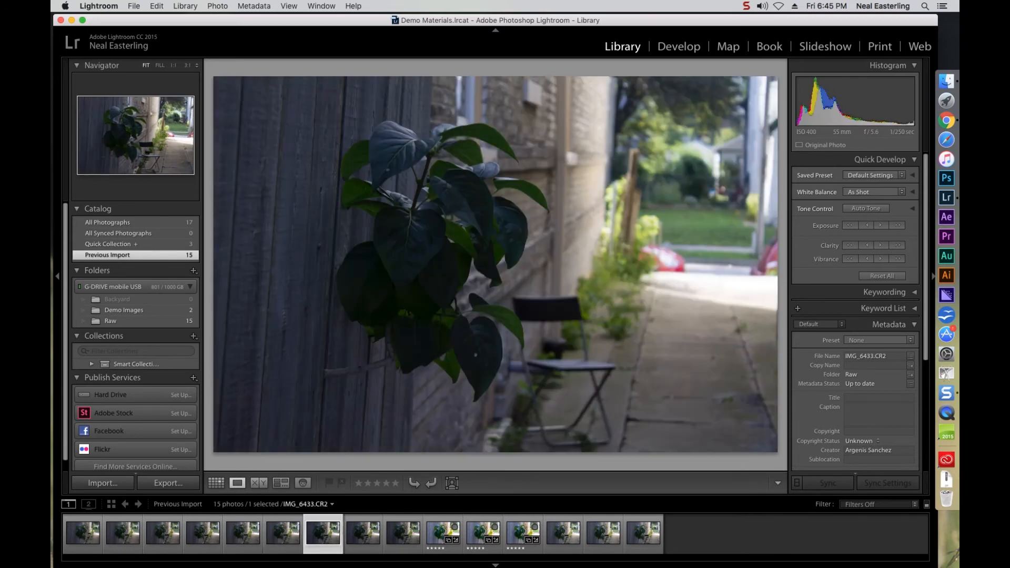
{"action": "key", "text": "Left"}
{"action": "key", "text": "Left"}
{"action": "key", "text": "Left"}
{"action": "key", "text": "Left"}
{"action": "key", "text": "Left"}
{"action": "key", "text": "Left"}
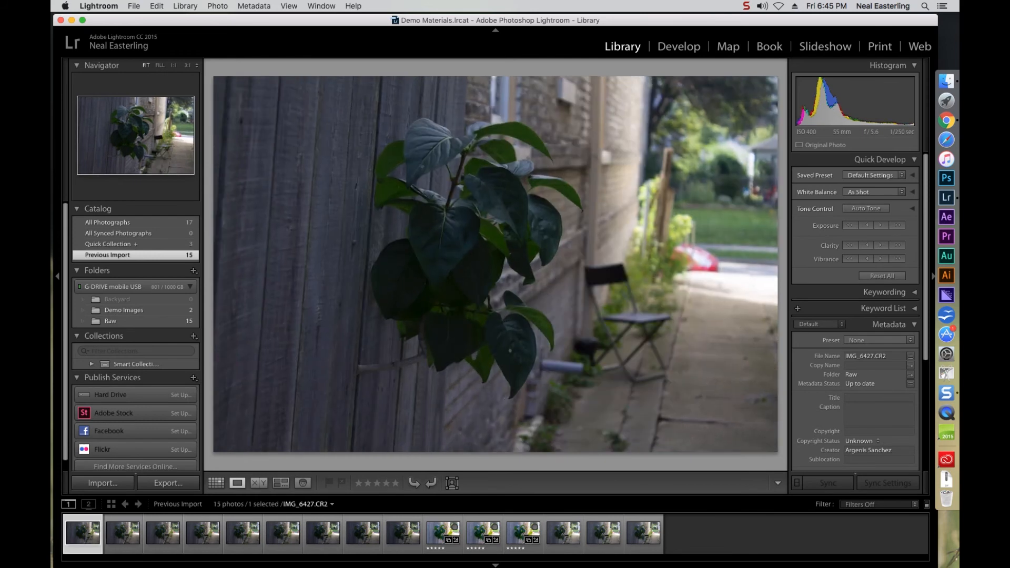
Set IMG_6427.CR2 and IMG_6429.CR2 as rejected, and flag IMG_6428.CR2 between them as a pick
{"action": "key", "text": "x"}
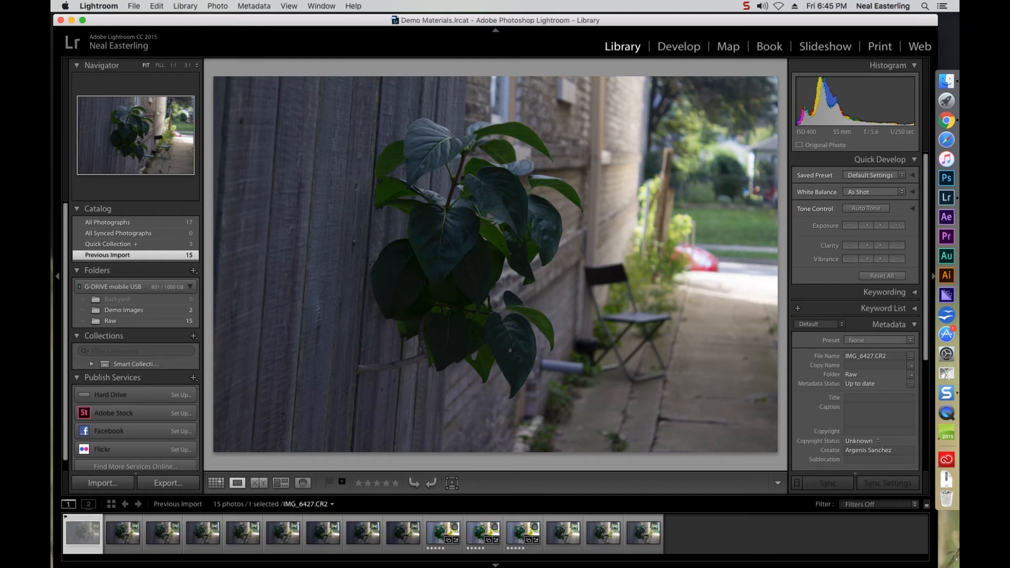
{"action": "key", "text": "Right"}
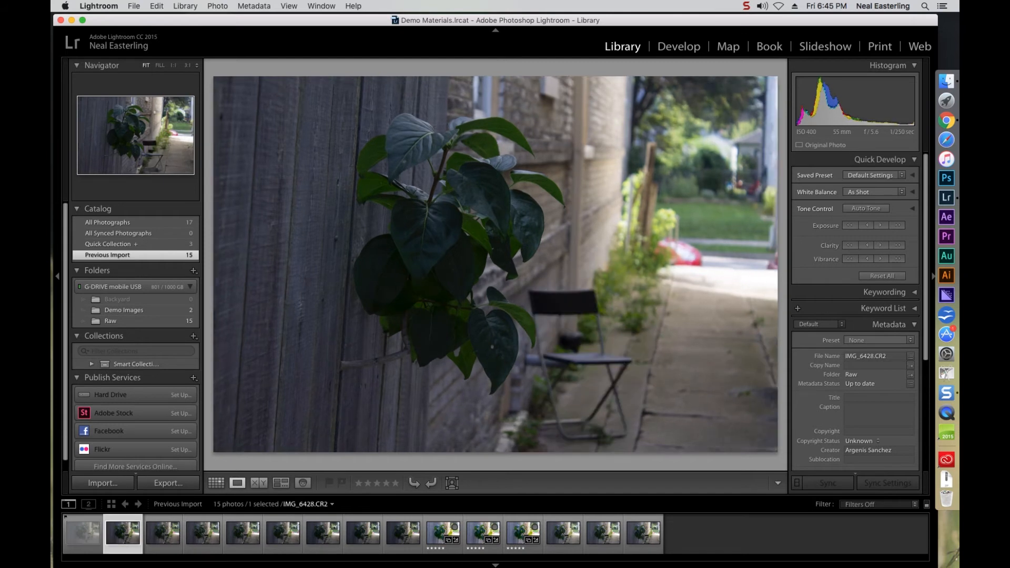
{"action": "key", "text": "p"}
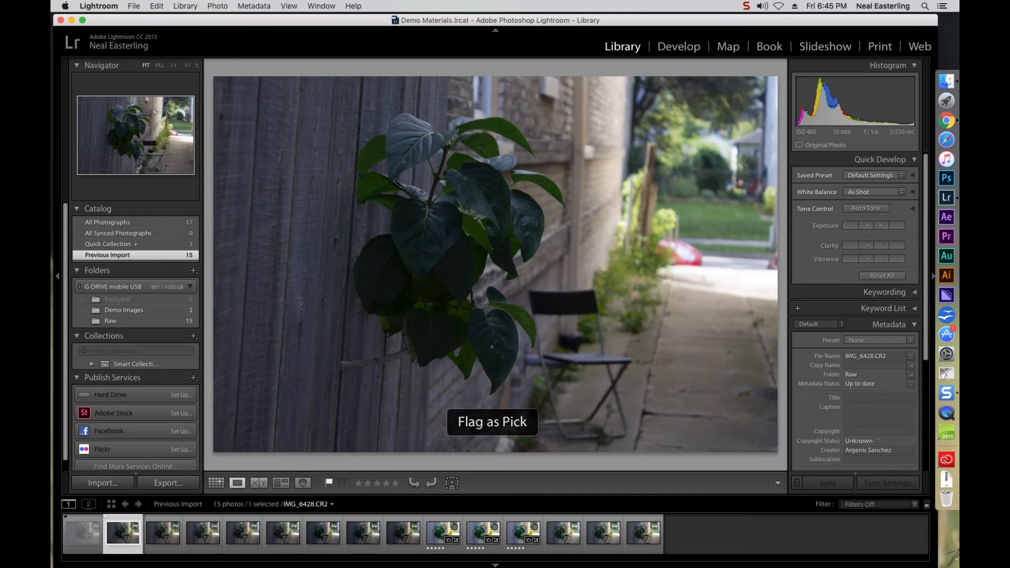
{"action": "key", "text": "Right"}
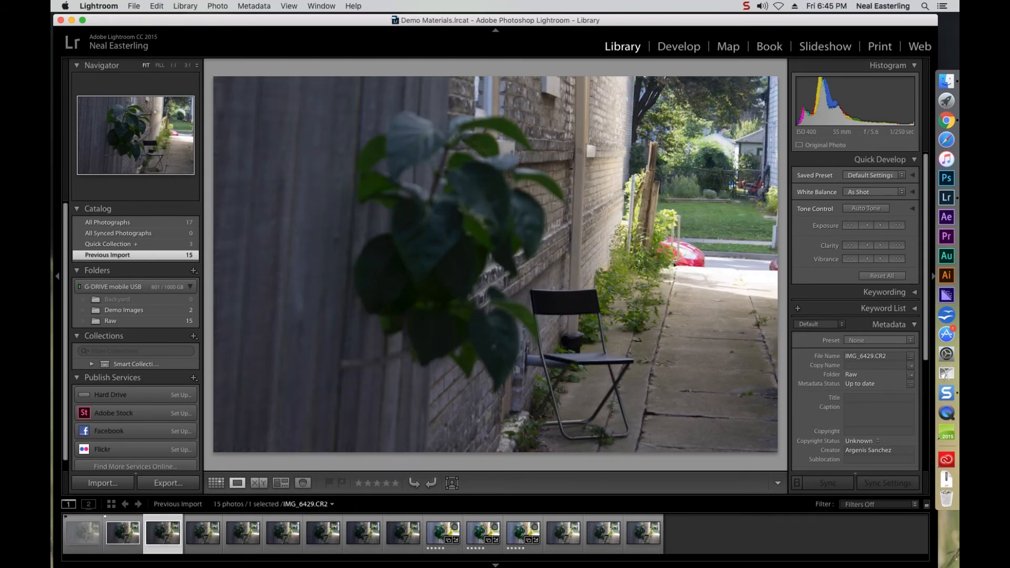
{"action": "key", "text": "x"}
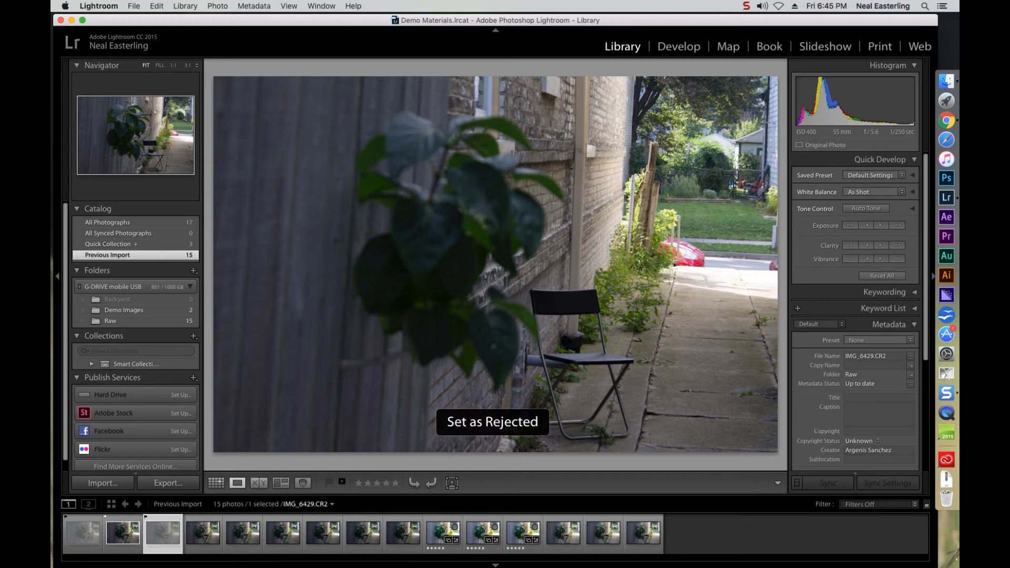
Flag all remaining photos, from IMG_6430.CR2 to IMG_6441.CR2, as picks
{"action": "key", "text": "Right"}
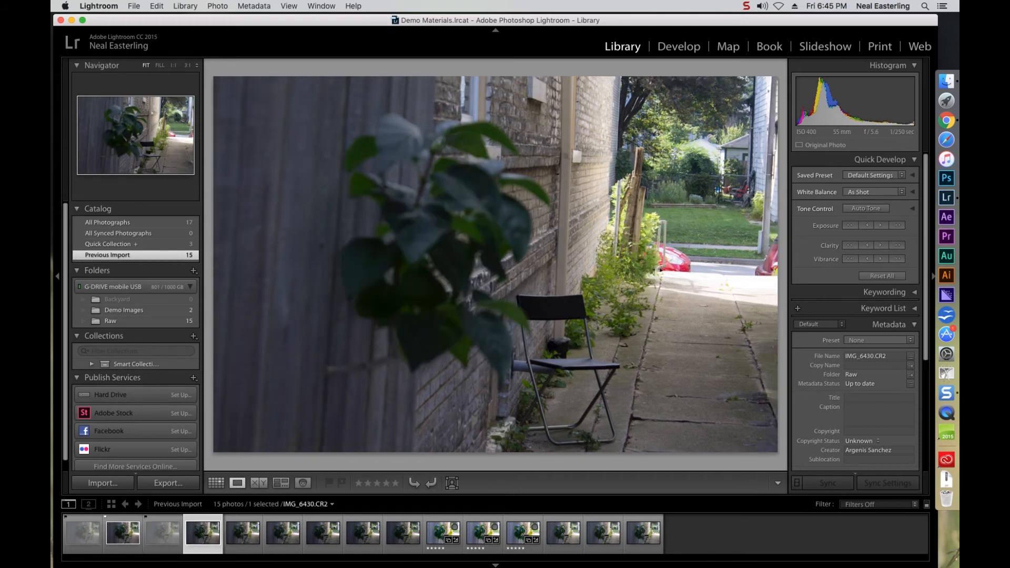
{"action": "key", "text": "p"}
{"action": "key", "text": "Right"}
{"action": "key", "text": "p"}
{"action": "key", "text": "Right"}
{"action": "key", "text": "Right"}
{"action": "key", "text": "p"}
{"action": "key", "text": "Right"}
{"action": "key", "text": "p"}
{"action": "key", "text": "Right"}
{"action": "key", "text": "p"}
{"action": "key", "text": "Right"}
{"action": "key", "text": "p"}
{"action": "key", "text": "Right"}
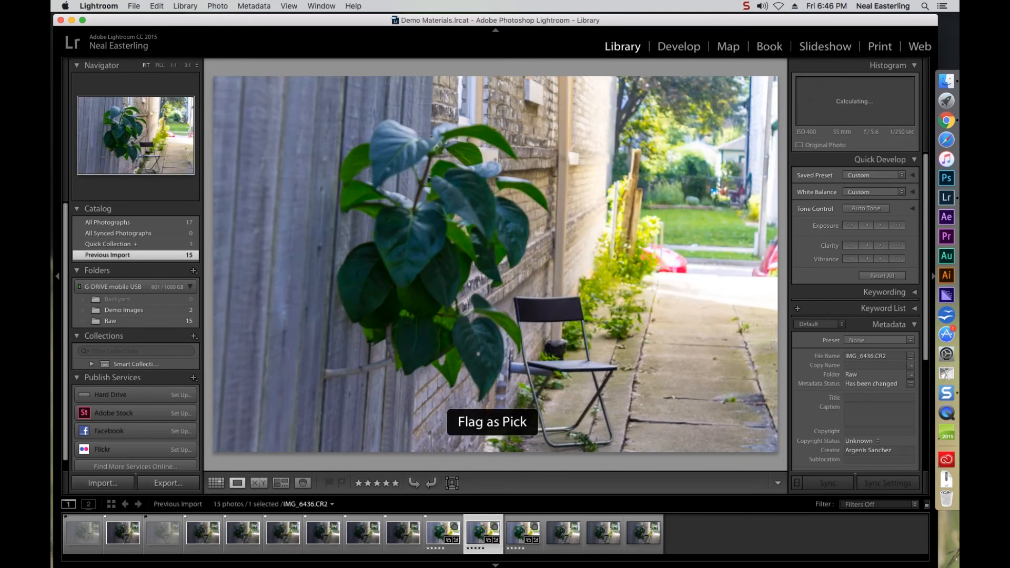
{"action": "key", "text": "Right"}
{"action": "key", "text": "Right"}
{"action": "key", "text": "p"}
{"action": "key", "text": "Right"}
{"action": "key", "text": "Right"}
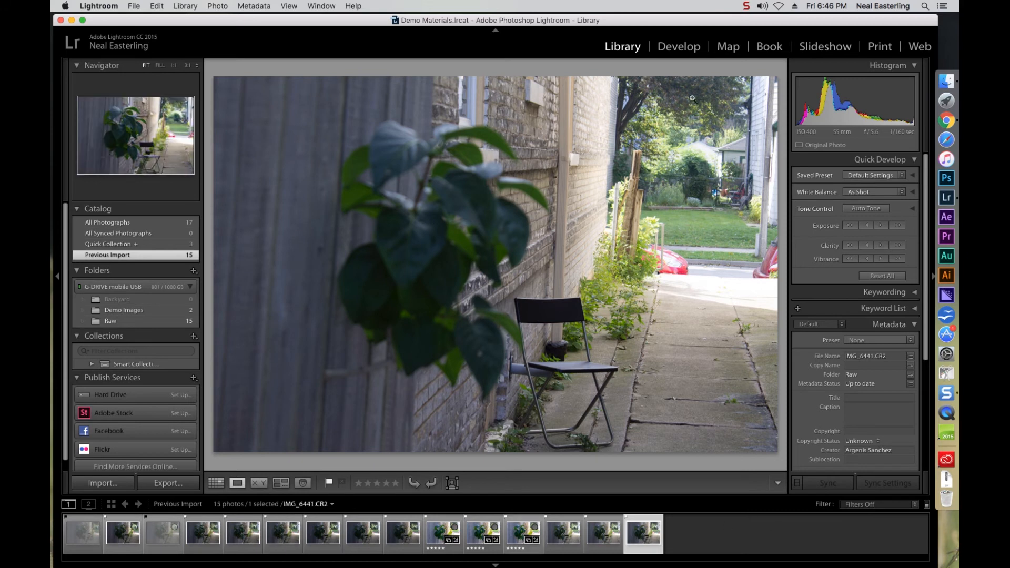
Switch to the Develop module and filter the filmstrip to show only Flagged photos
{"action": "left_click", "coordinate": [668, 49]}
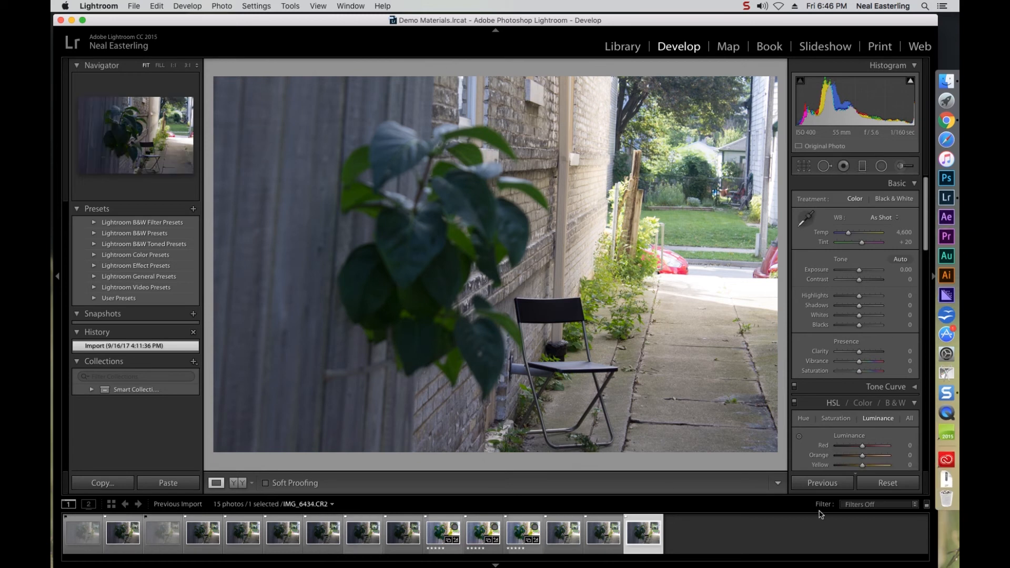
{"action": "left_click", "coordinate": [917, 508]}
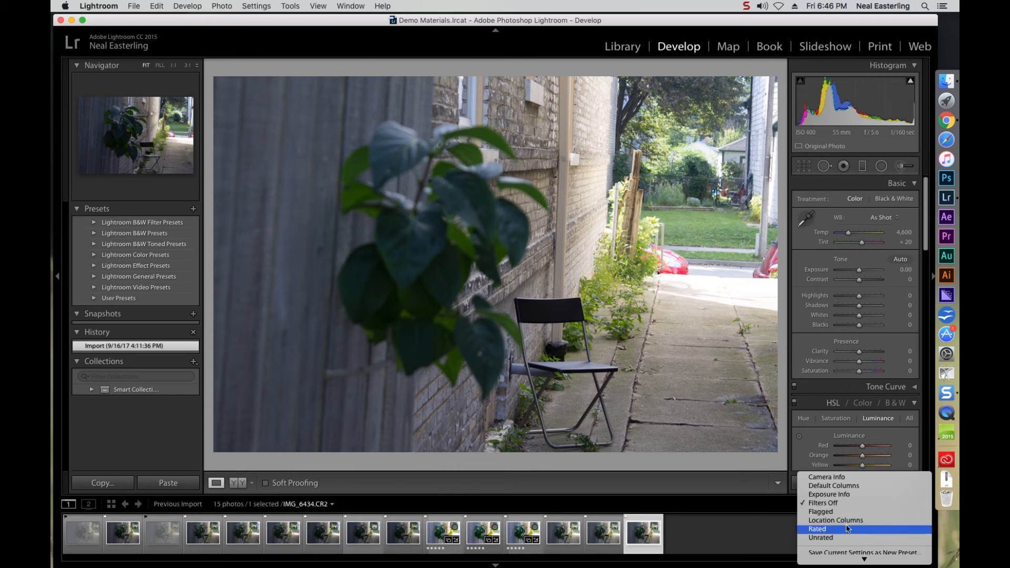
{"action": "left_click", "coordinate": [833, 513]}
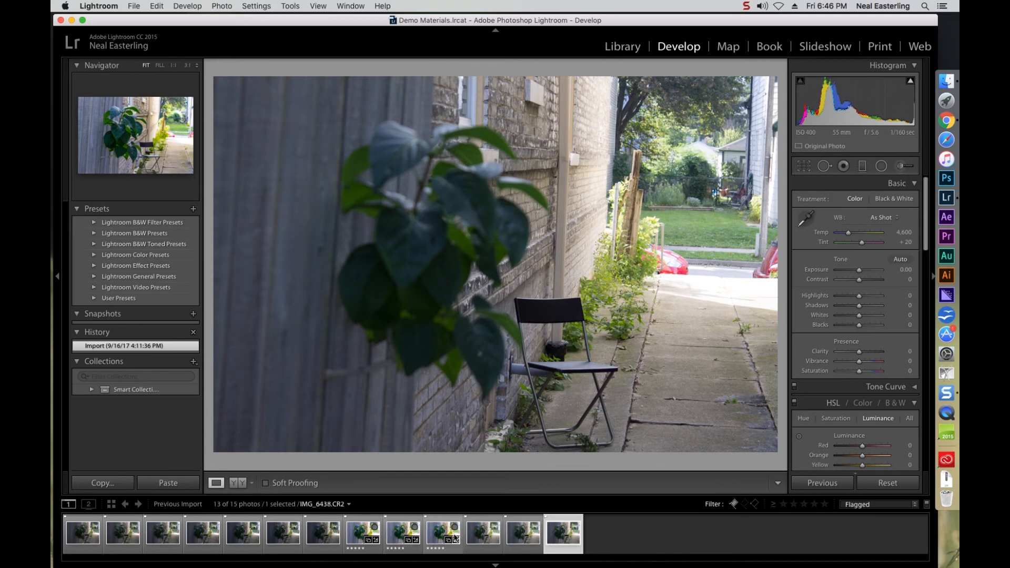
Examine the Basic, Detail and Lens Corrections settings of the edited IMG_6436.CR2, and compare it with the unedited photos at the filmstrip's start
{"action": "left_click", "coordinate": [361, 535]}
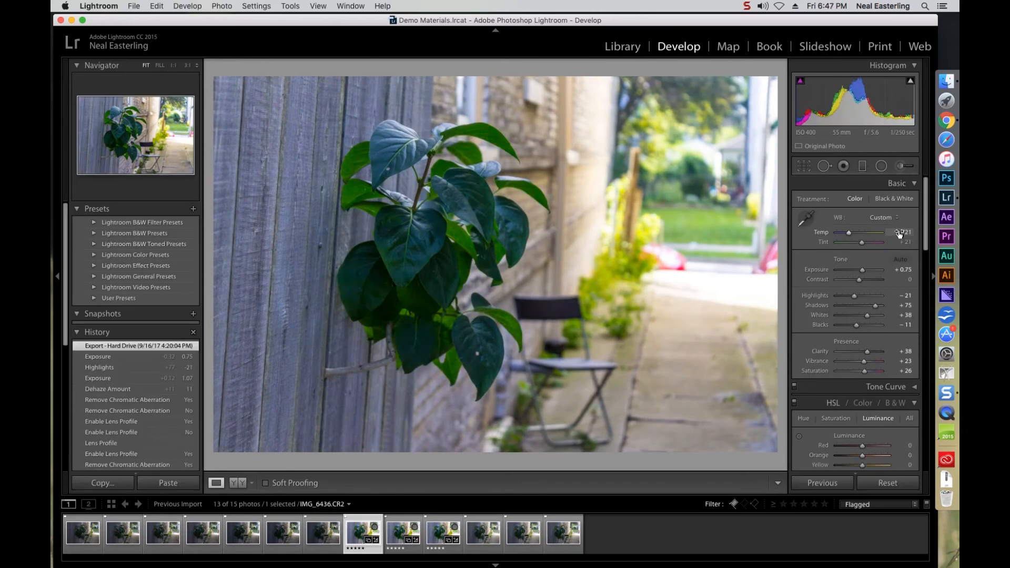
{"action": "scroll", "coordinate": [863, 359], "scroll_direction": "down", "scroll_amount": 5}
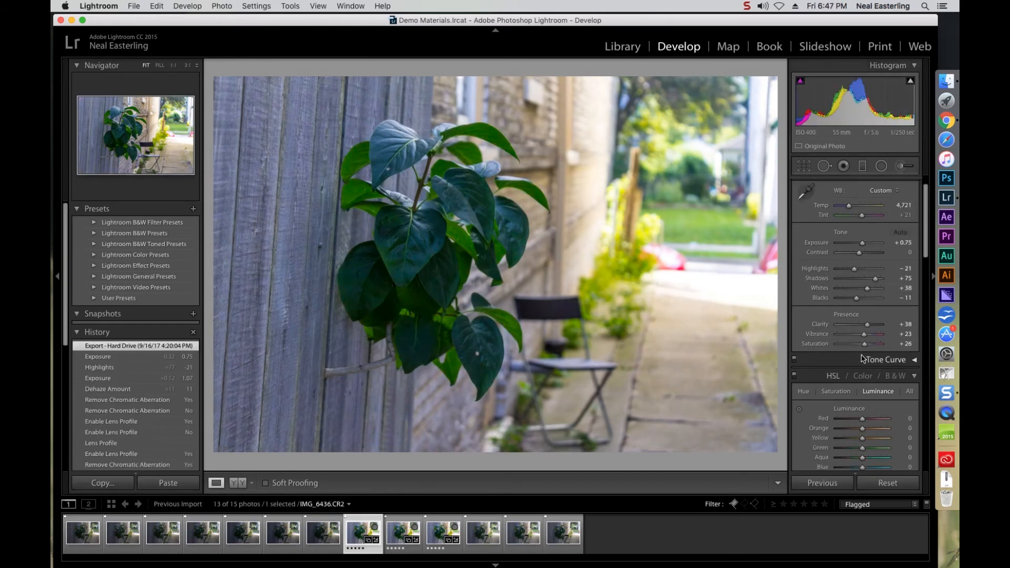
{"action": "scroll", "coordinate": [863, 359], "scroll_direction": "down", "scroll_amount": 6}
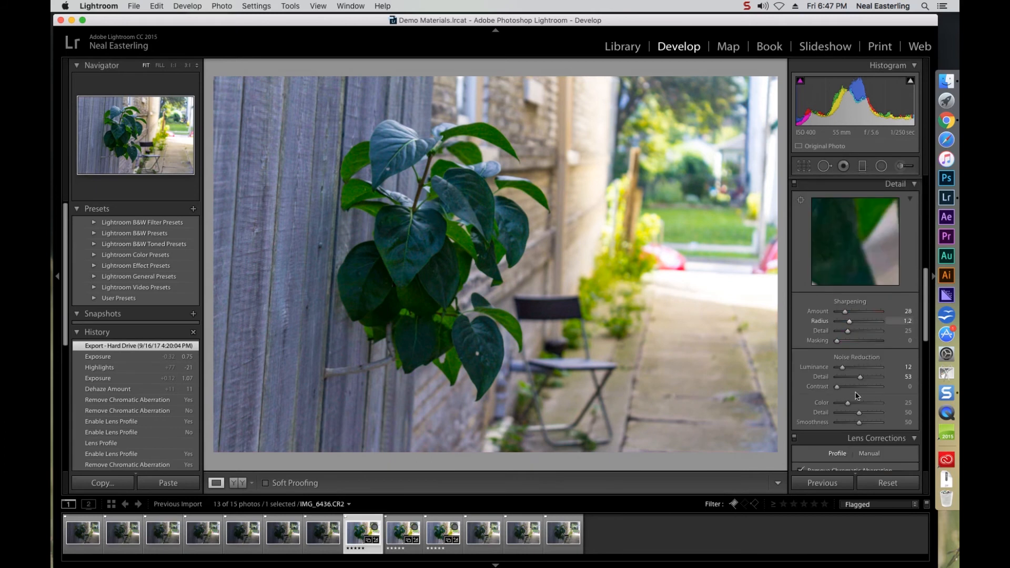
{"action": "scroll", "coordinate": [855, 396], "scroll_direction": "down", "scroll_amount": 1}
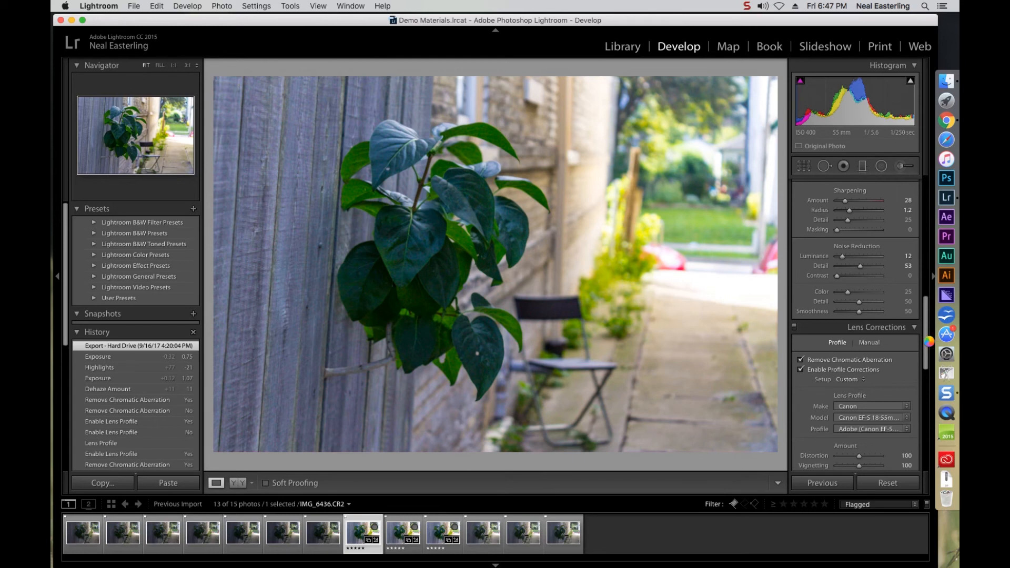
{"action": "scroll", "coordinate": [929, 347], "scroll_direction": "down", "scroll_amount": 10}
{"action": "left_click_drag", "start_coordinate": [929, 379], "coordinate": [925, 193]}
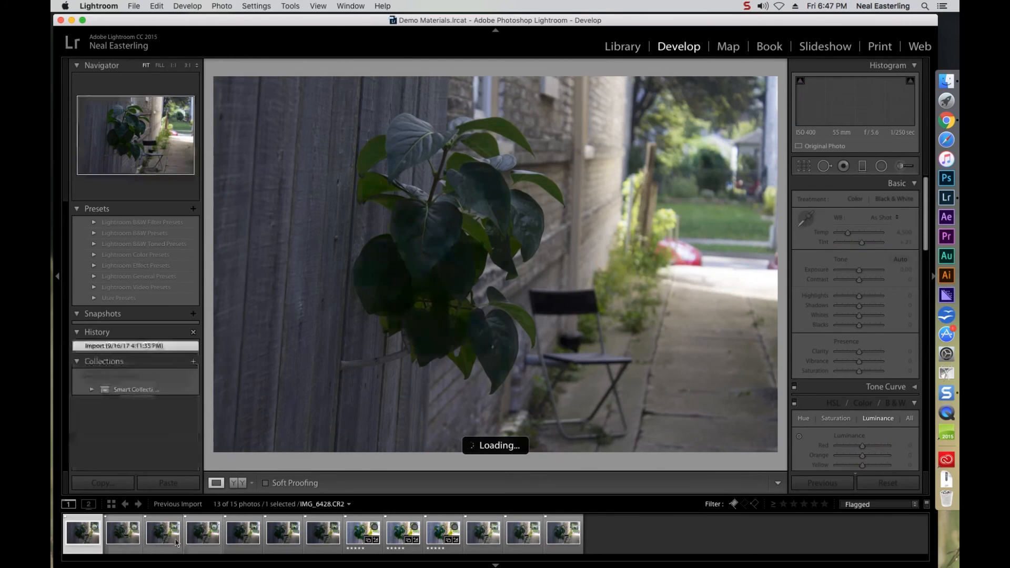
{"action": "left_click", "coordinate": [121, 541]}
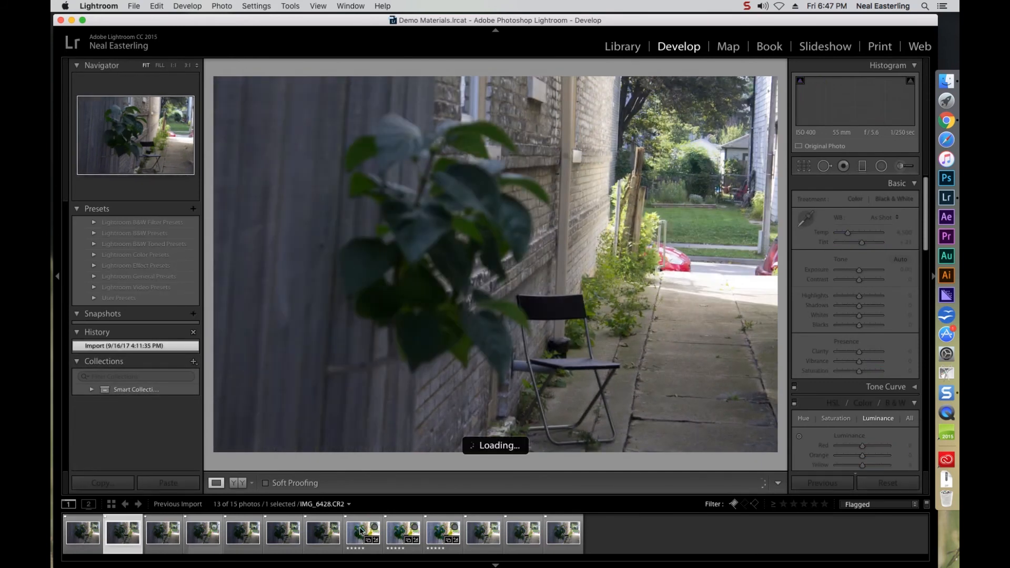
Select the edited IMG_6436.CR2 as the source photo, and add the seven unedited photos before it to the selection
{"action": "left_click", "coordinate": [360, 531]}
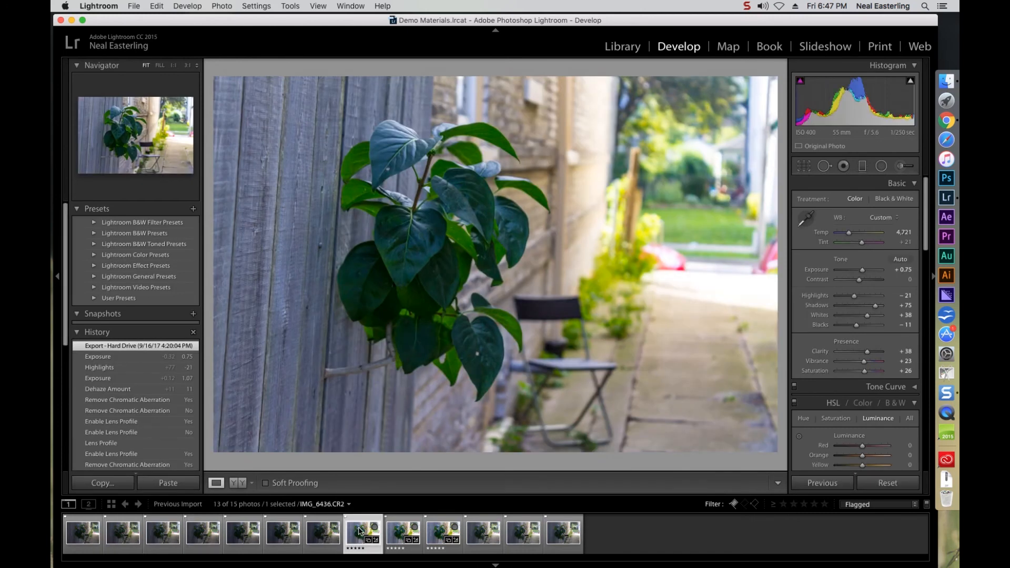
{"action": "left_click", "coordinate": [323, 537], "text": "shift"}
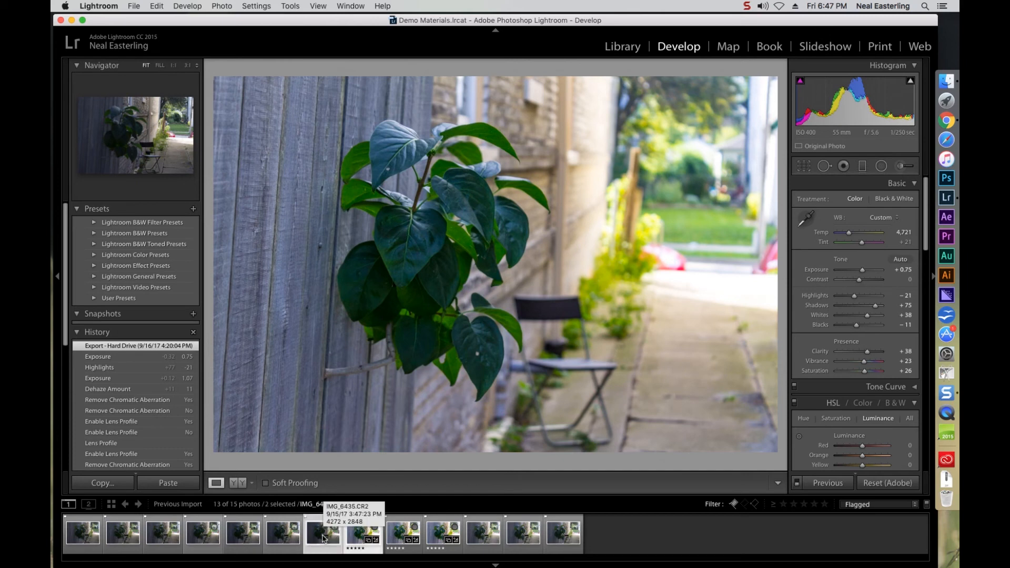
{"action": "left_click", "coordinate": [283, 535], "text": "shift"}
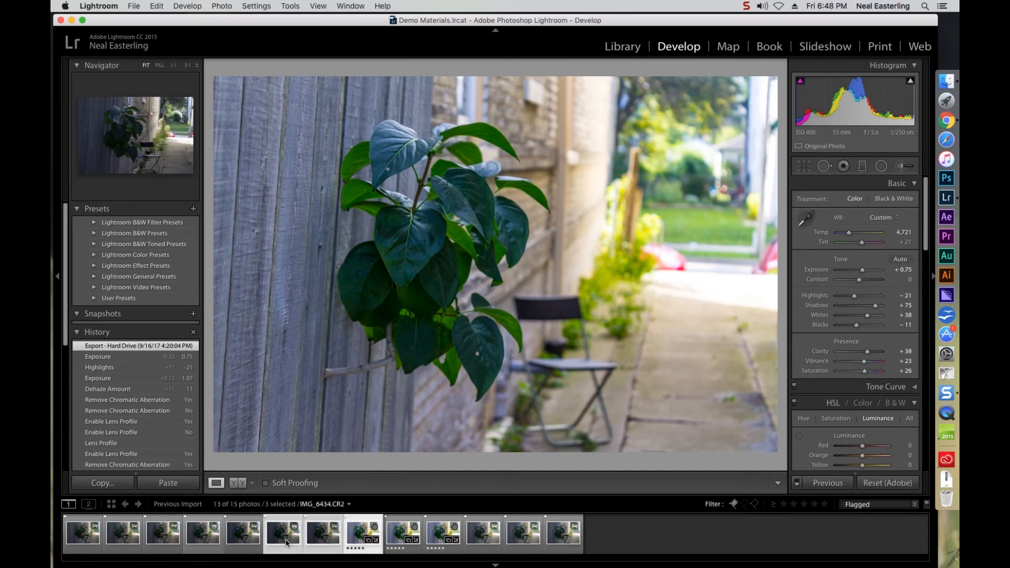
{"action": "left_click", "coordinate": [212, 541], "text": "super"}
{"action": "left_click", "coordinate": [173, 542], "text": "super"}
{"action": "left_click", "coordinate": [135, 544], "text": "super"}
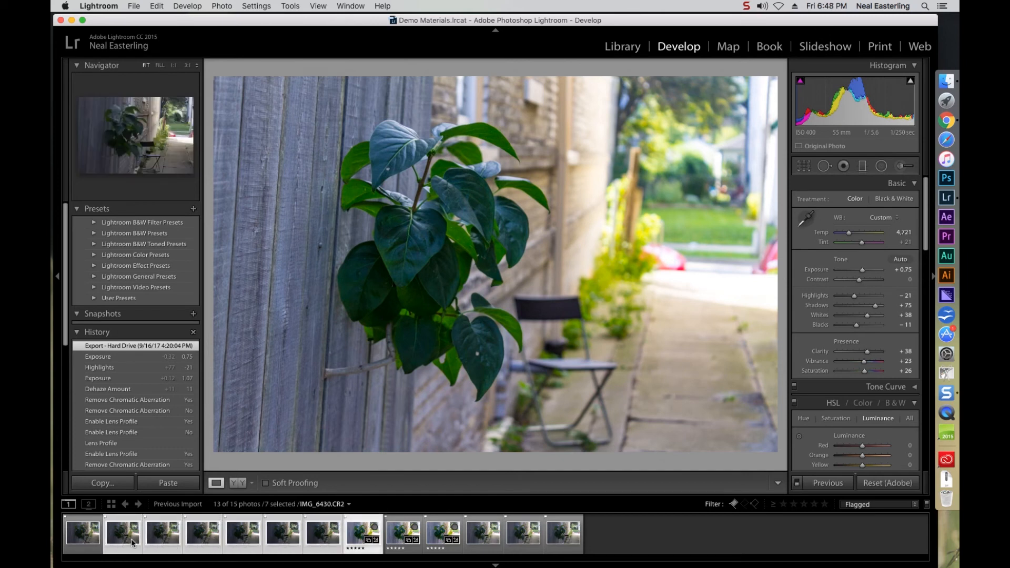
{"action": "left_click", "coordinate": [86, 542], "text": "super"}
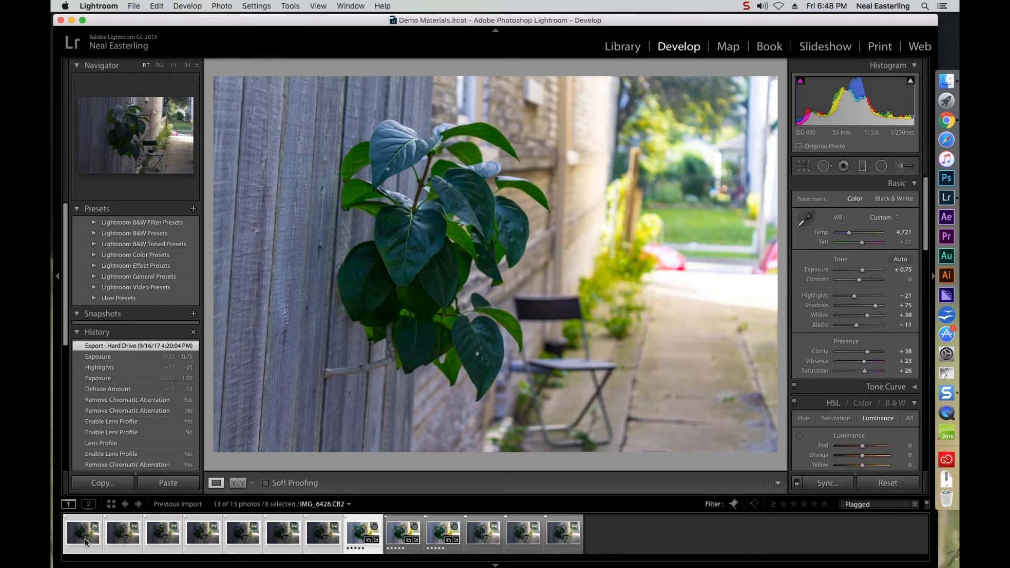
Synchronize the develop settings of IMG_6436.CR2 to the other selected photos with Transform excluded, and view the synced IMG_6433.CR2
{"action": "left_click", "coordinate": [827, 485]}
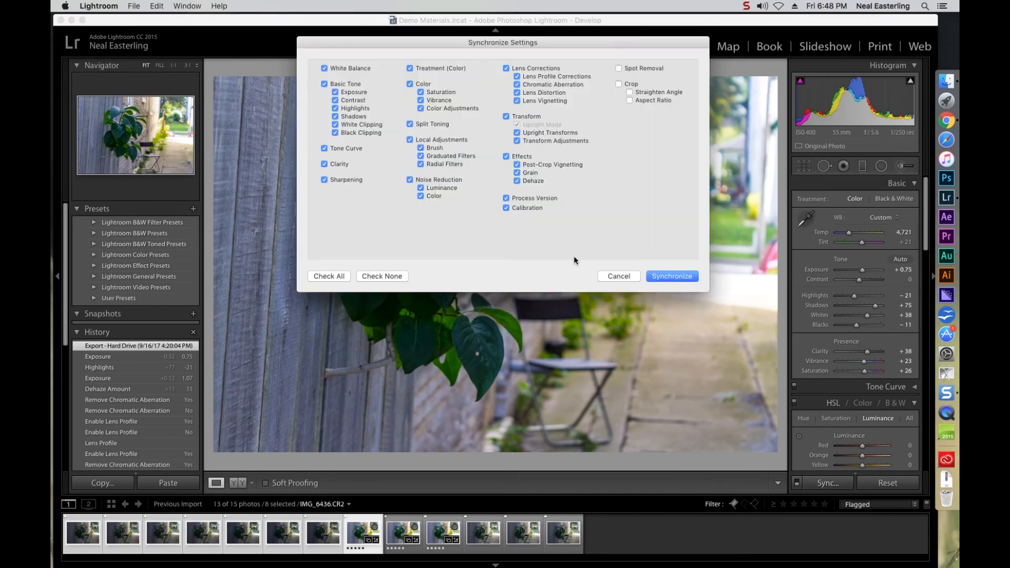
{"action": "left_click_drag", "start_coordinate": [522, 41], "coordinate": [517, 115]}
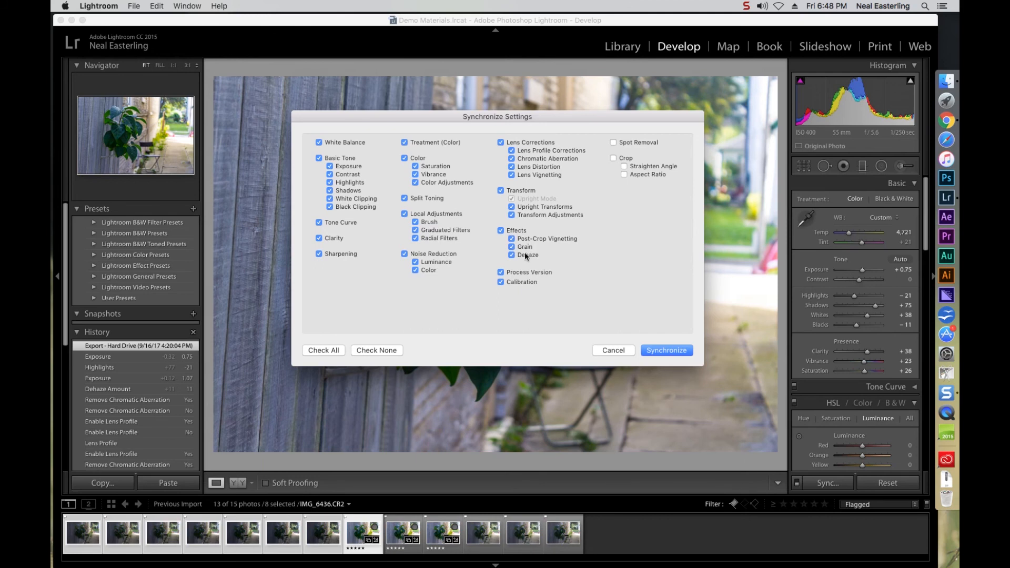
{"action": "left_click", "coordinate": [500, 191]}
{"action": "left_click", "coordinate": [659, 349]}
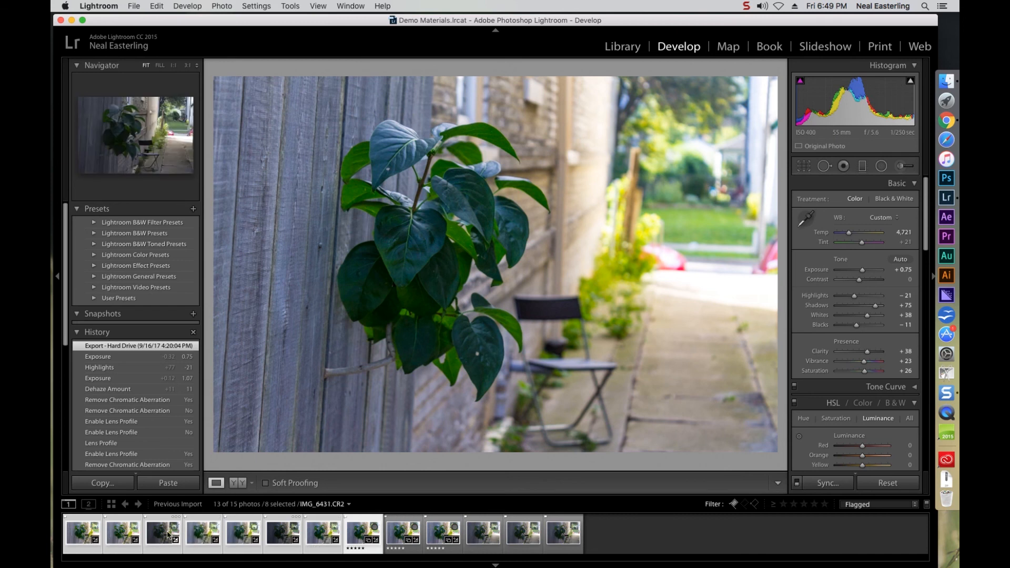
{"action": "left_click", "coordinate": [240, 535]}
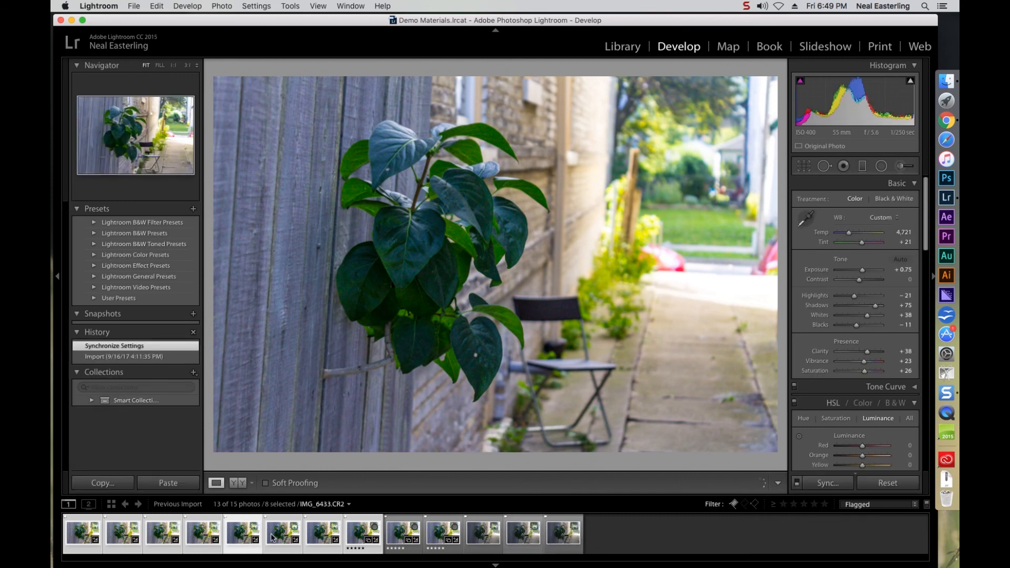
Clear the multi-photo selection, select only IMG_6433.CR2, and adjust its Exposure to +1.30
{"action": "left_click", "coordinate": [661, 539]}
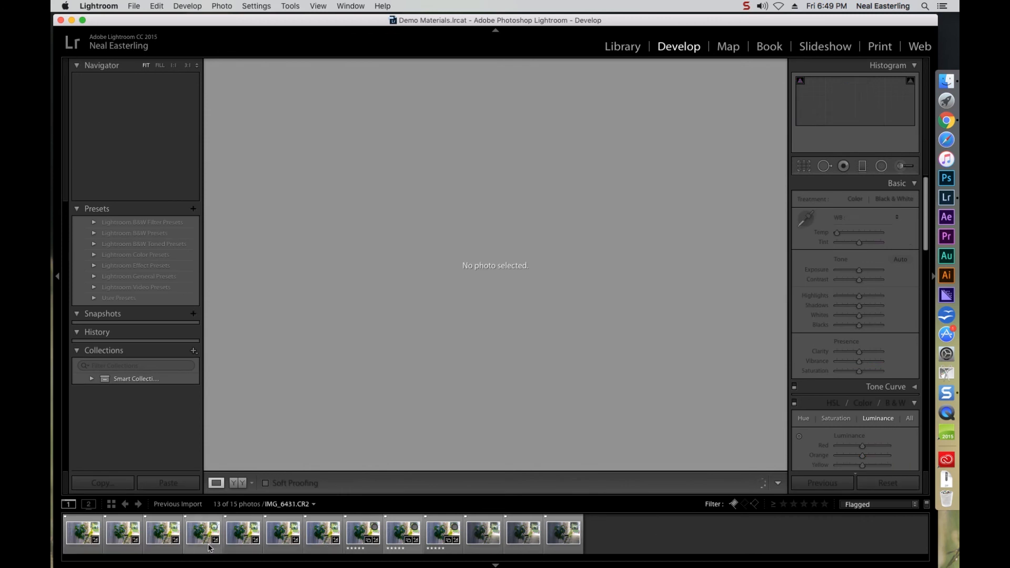
{"action": "left_click", "coordinate": [246, 533]}
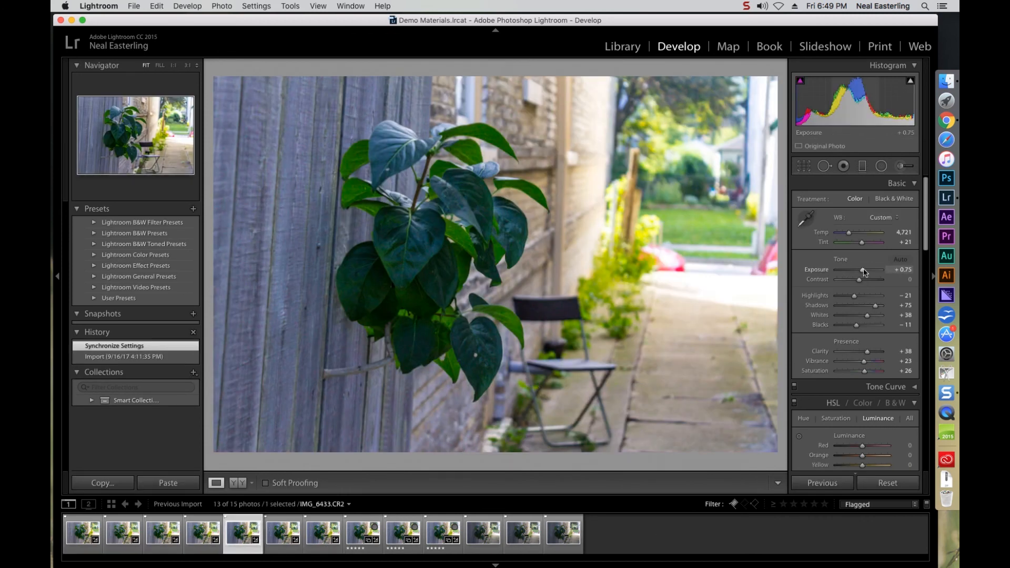
{"action": "left_click_drag", "start_coordinate": [862, 270], "coordinate": [860, 272]}
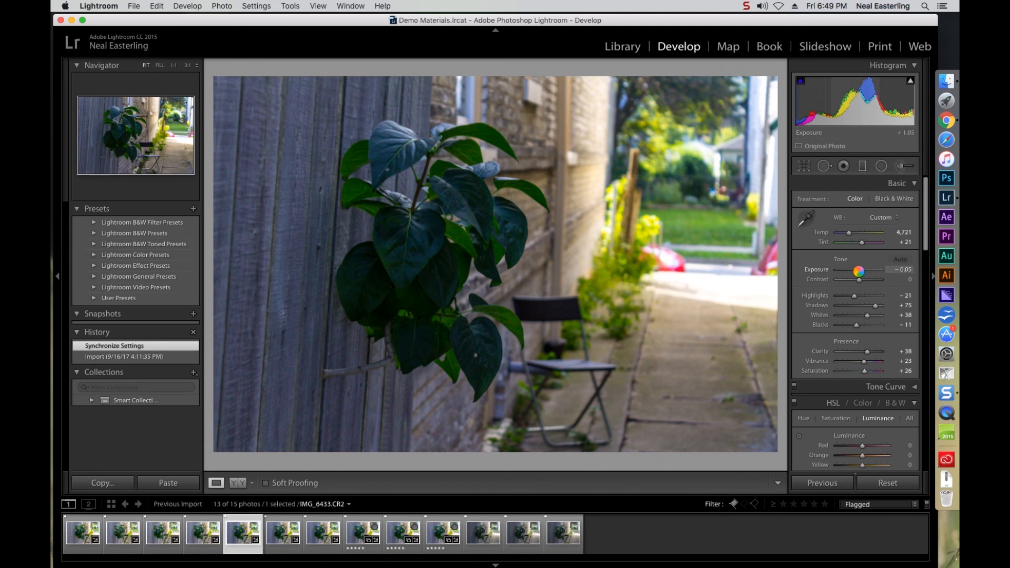
{"action": "left_click_drag", "start_coordinate": [860, 271], "coordinate": [862, 271]}
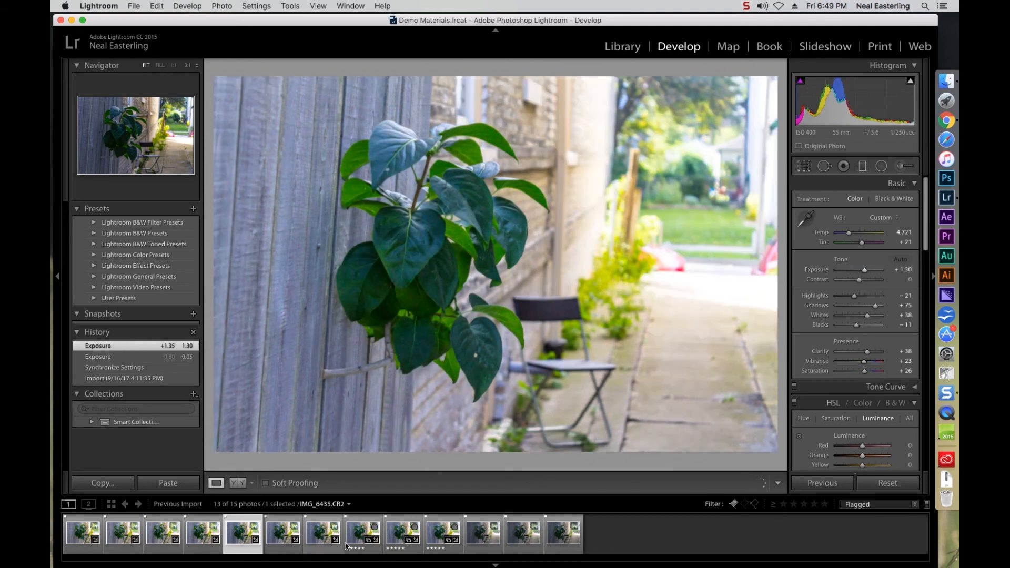
Synchronize the develop settings of IMG_6438.CR2 to the three unedited photos after it, leaving Transform, Spot Removal and Crop excluded
{"action": "left_click", "coordinate": [442, 533]}
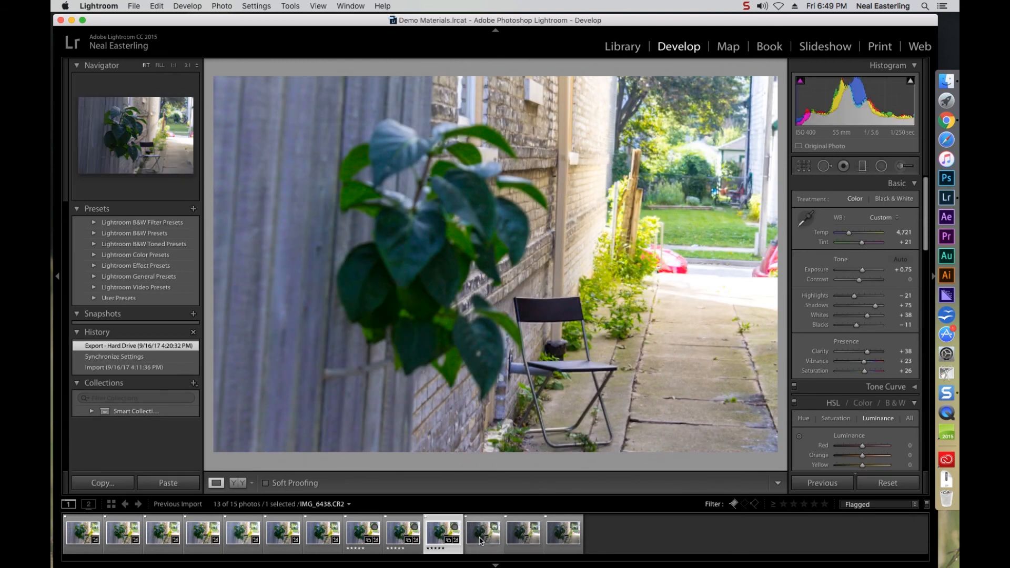
{"action": "left_click", "coordinate": [524, 534], "text": "shift"}
{"action": "left_click", "coordinate": [559, 535], "text": "shift"}
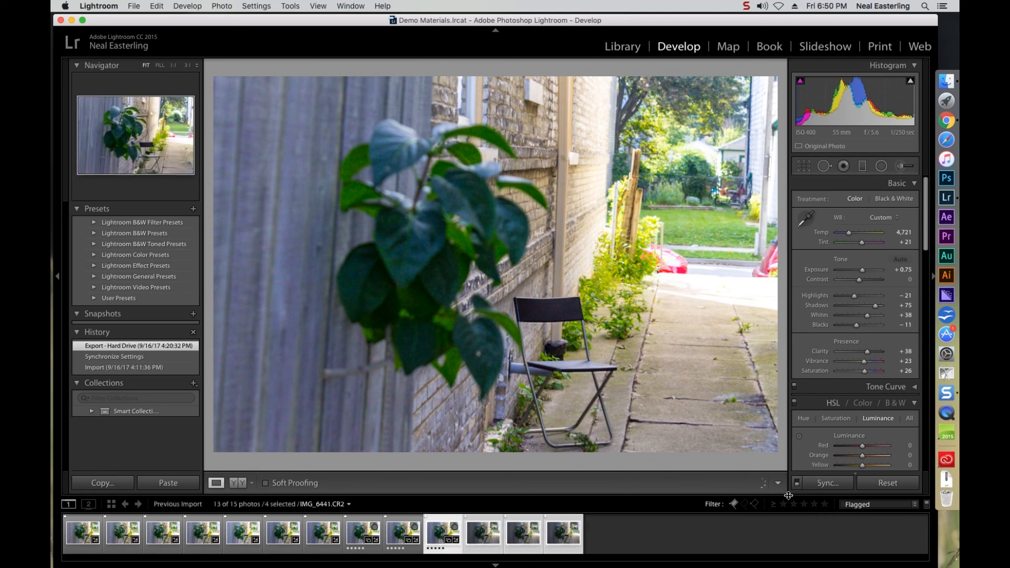
{"action": "left_click", "coordinate": [822, 483]}
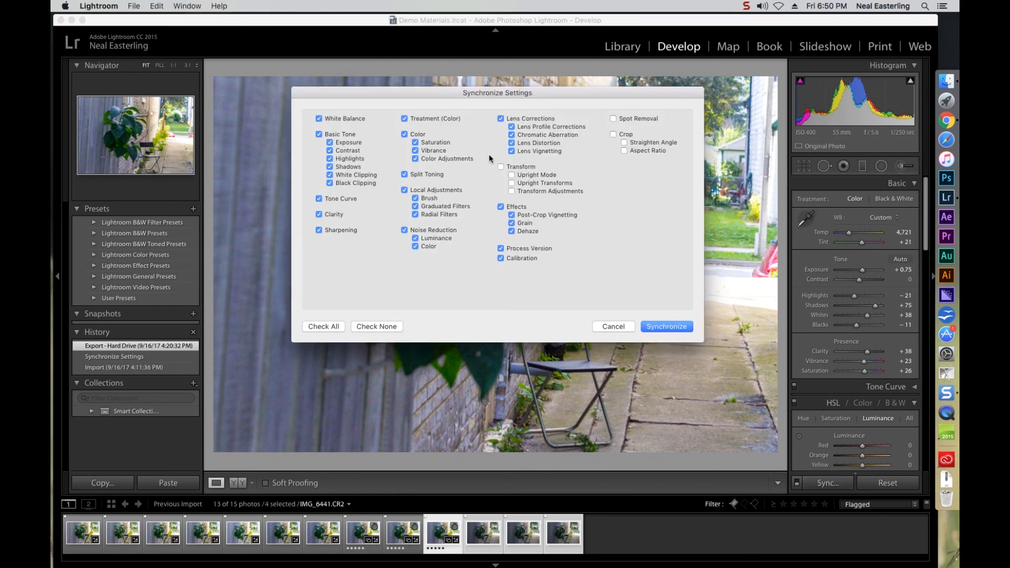
{"action": "left_click", "coordinate": [667, 327]}
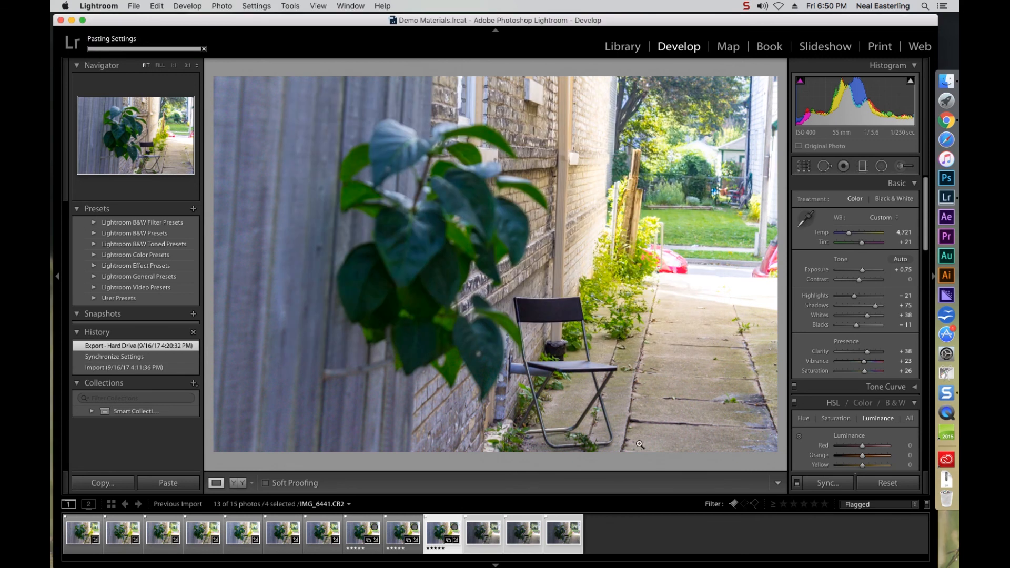